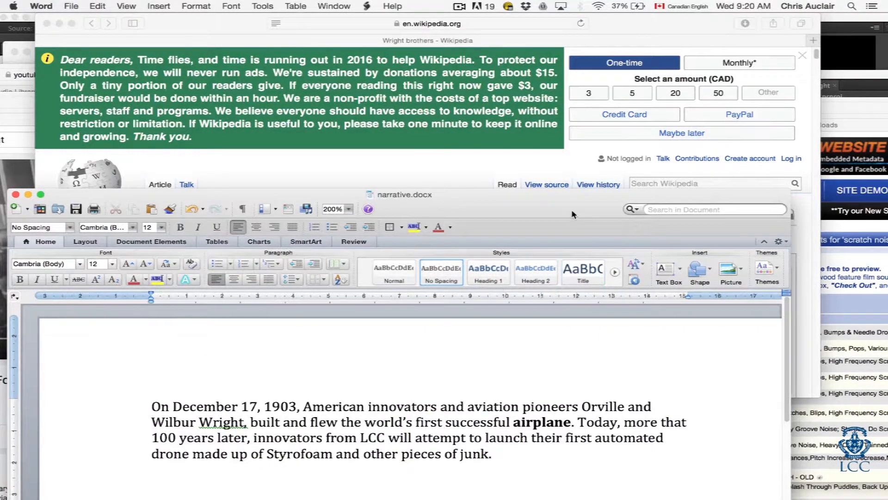
Step: Switch to Audacity and remove the noise track so only the narration track is left, repositioning the window
left_click_drag(571, 212, 572, 189)
key("super+Tab")
key("super+Tab")
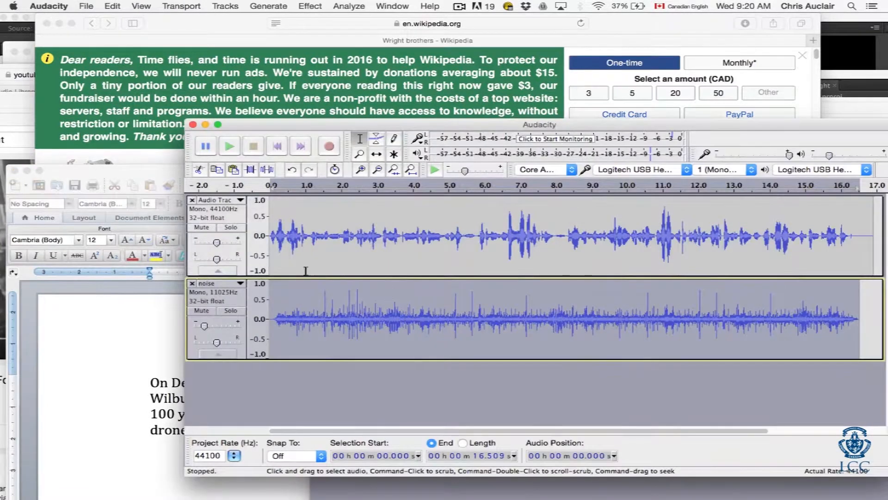
left_click(192, 283)
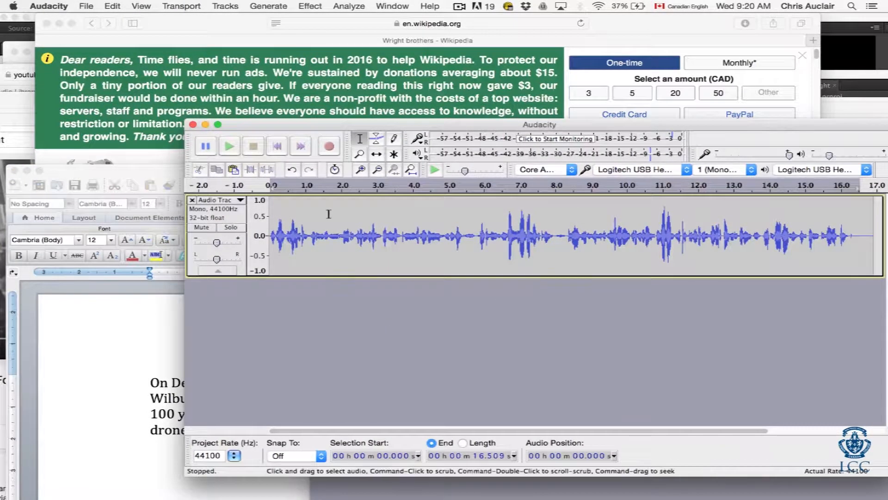
left_click(295, 232)
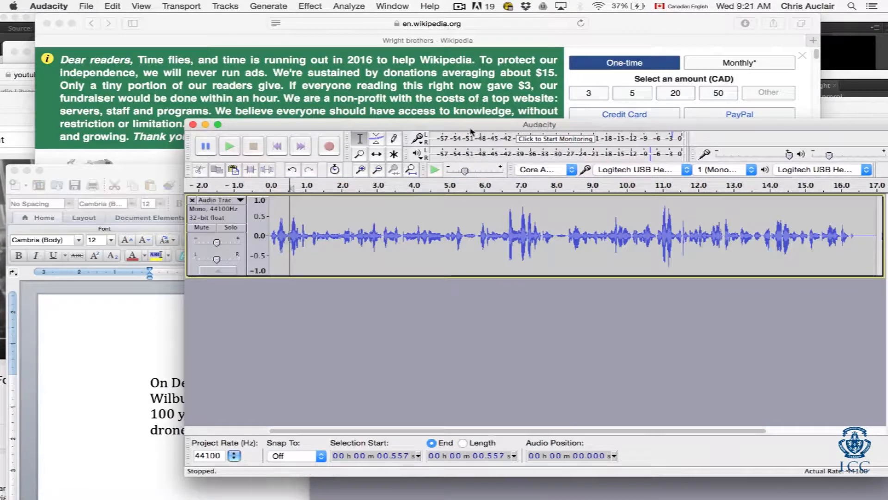
left_click_drag(467, 125, 309, 119)
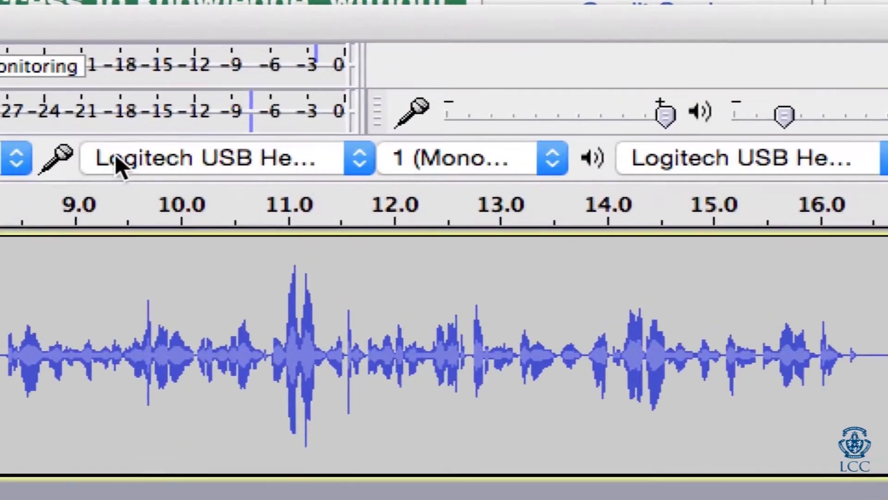
Step: Choose the Logitech USB Headset as both the recording device and the playback device
left_click(99, 151)
left_click(169, 156)
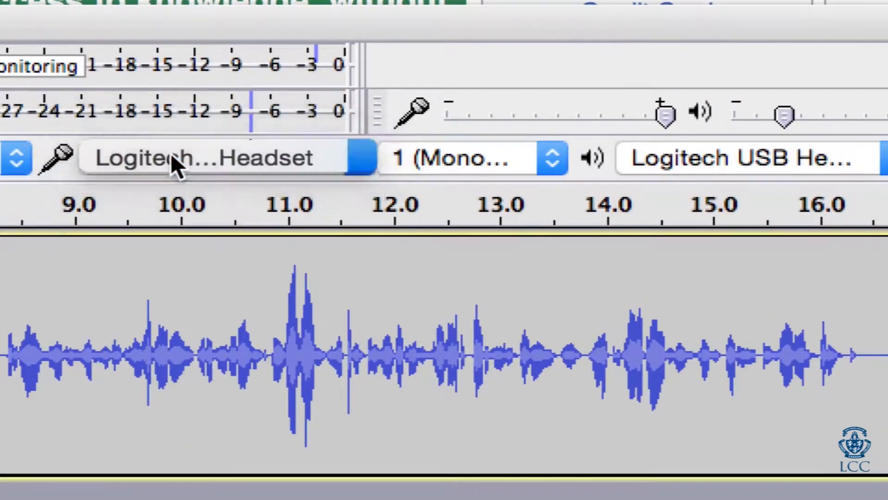
left_click(707, 159)
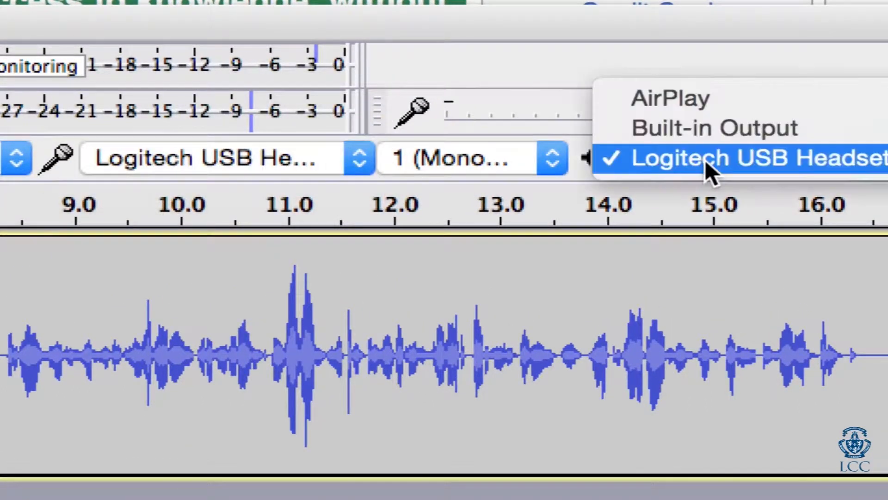
left_click(705, 159)
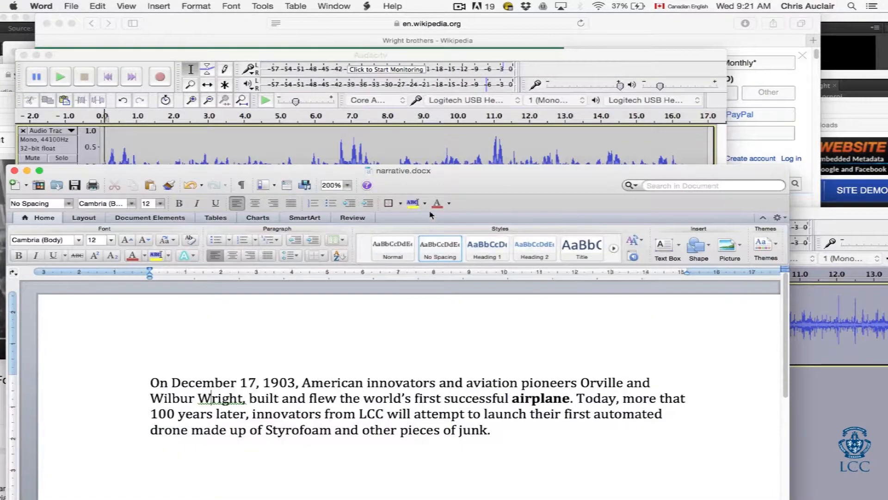
Step: Place the narrative.docx window below the narration waveform and bring Audacity back to the front
left_click(550, 55)
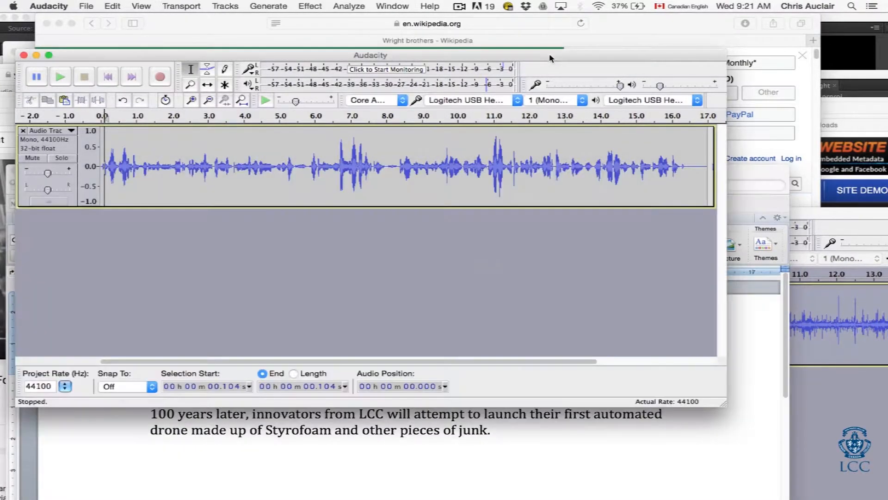
left_click_drag(729, 172, 755, 219)
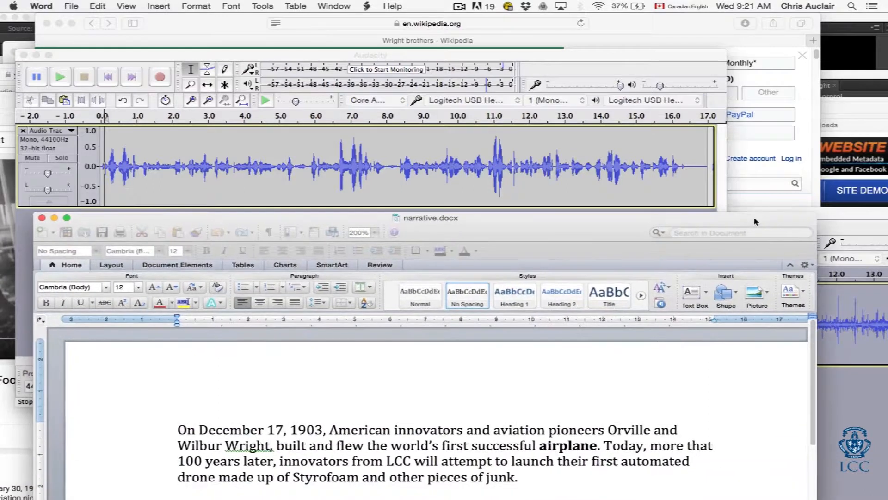
left_click(663, 128)
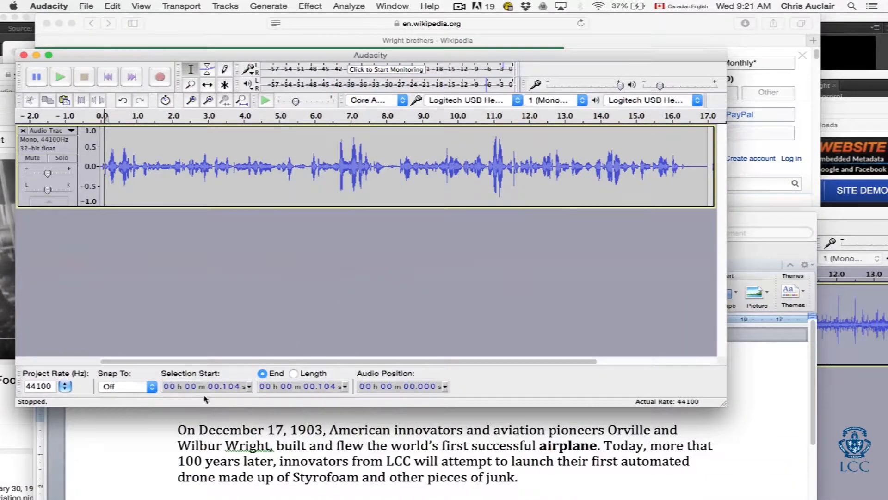
Step: Play the narration track from near its beginning and stop the playback
left_click(174, 168)
left_click(116, 222)
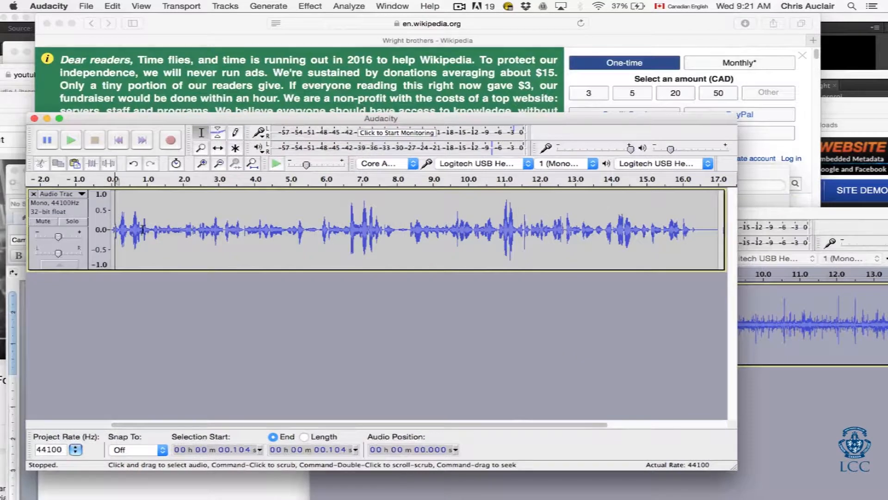
key("space")
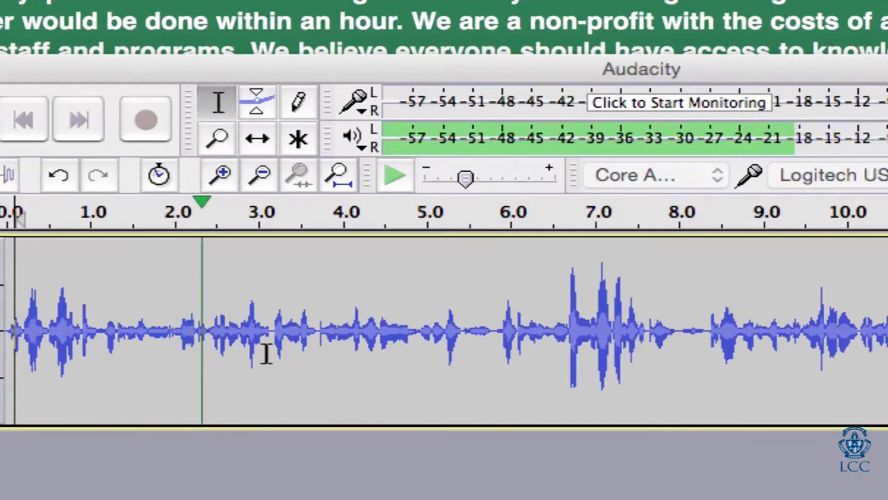
key("space")
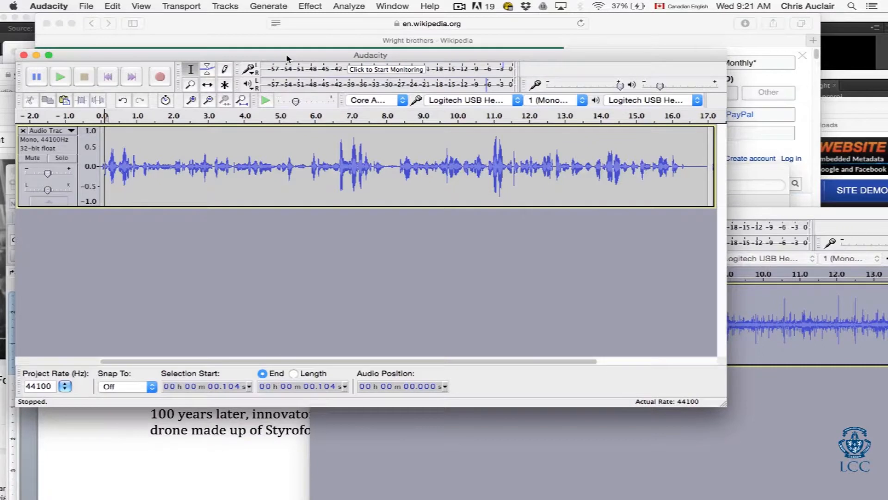
Step: Select the whole narration track and apply Change Pitch from E5 to G5, 3.00 semitones, after previewing it
left_click(174, 167)
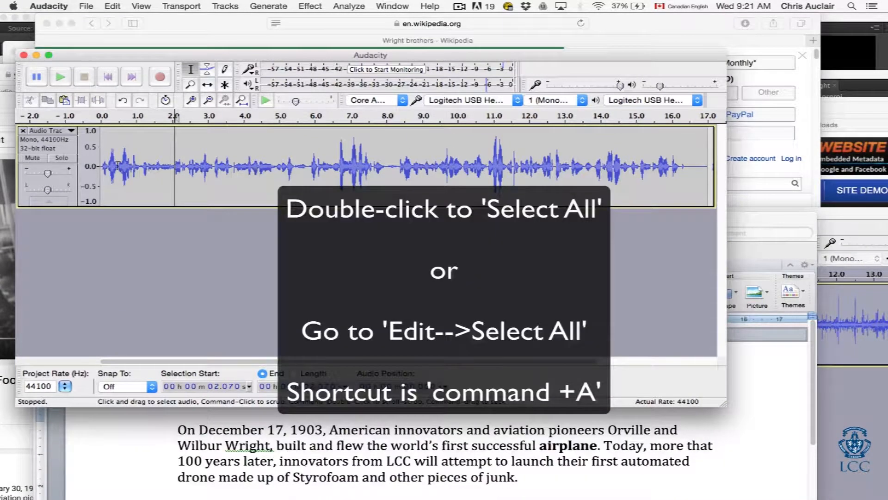
double_click(117, 160)
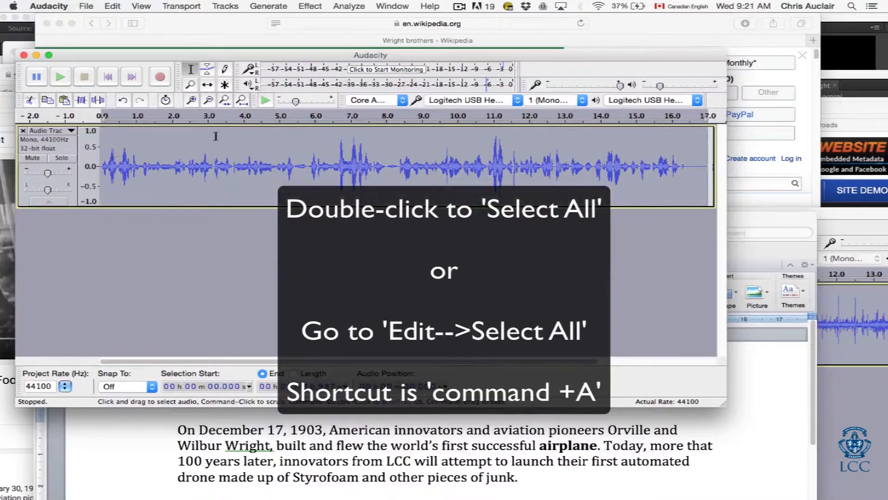
left_click(310, 6)
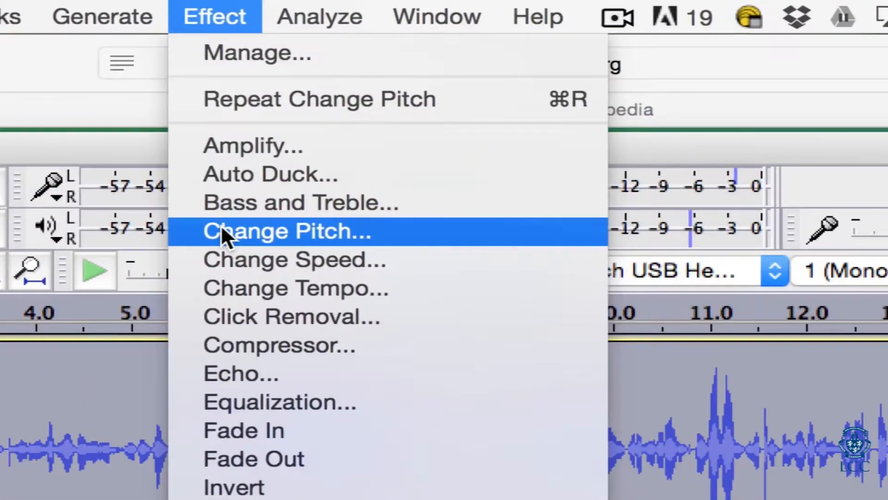
left_click(221, 226)
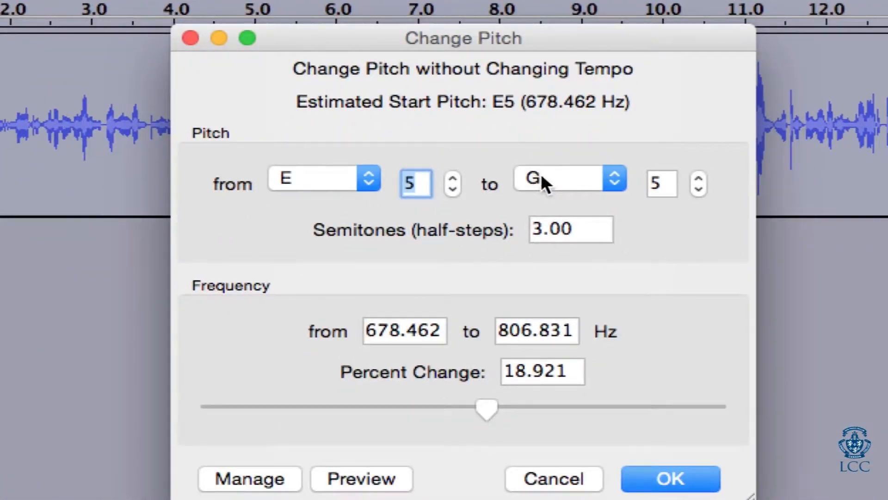
left_click(534, 173)
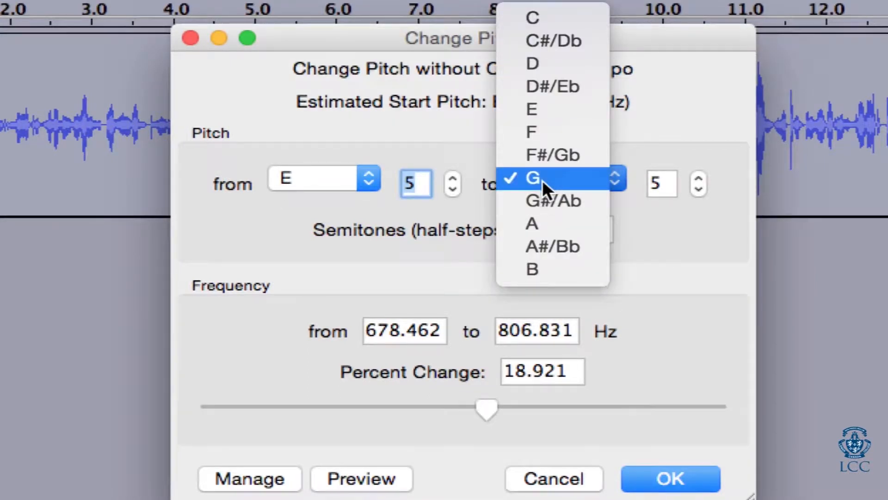
left_click(542, 179)
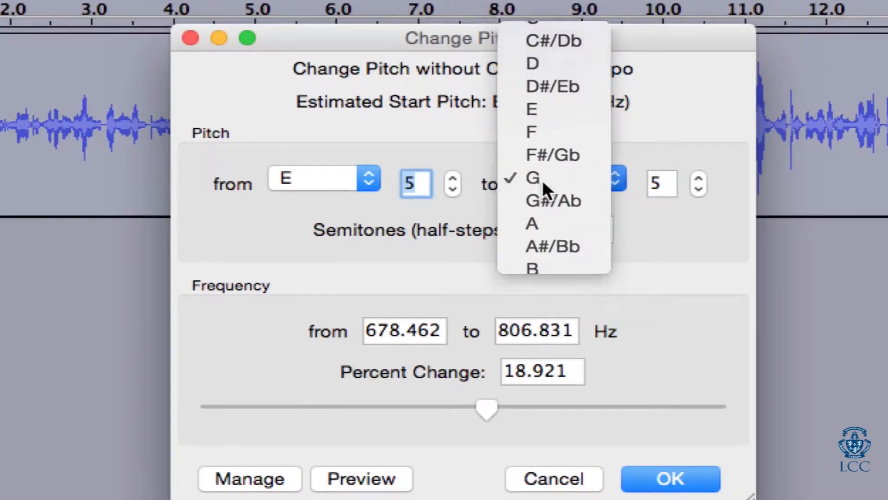
left_click(343, 476)
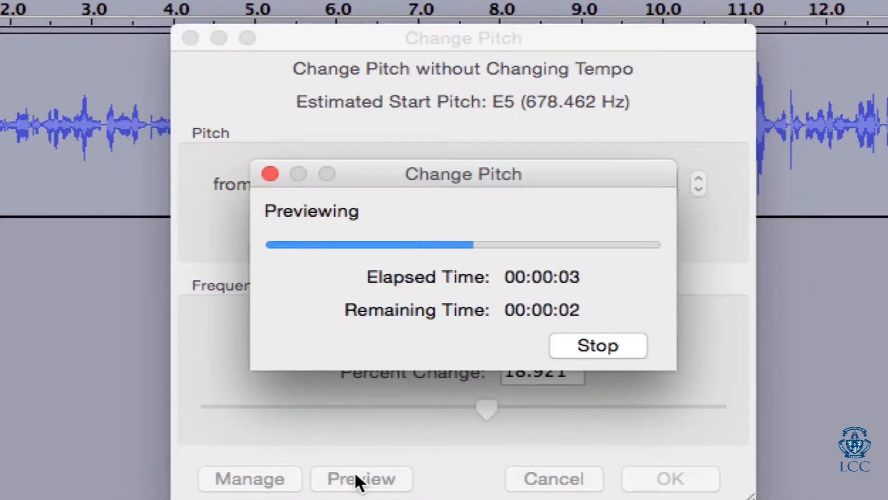
left_click(568, 343)
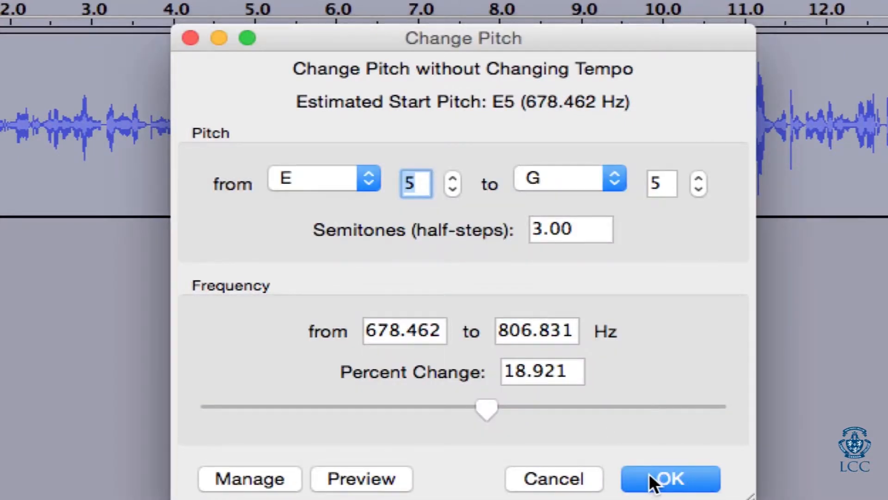
left_click(667, 479)
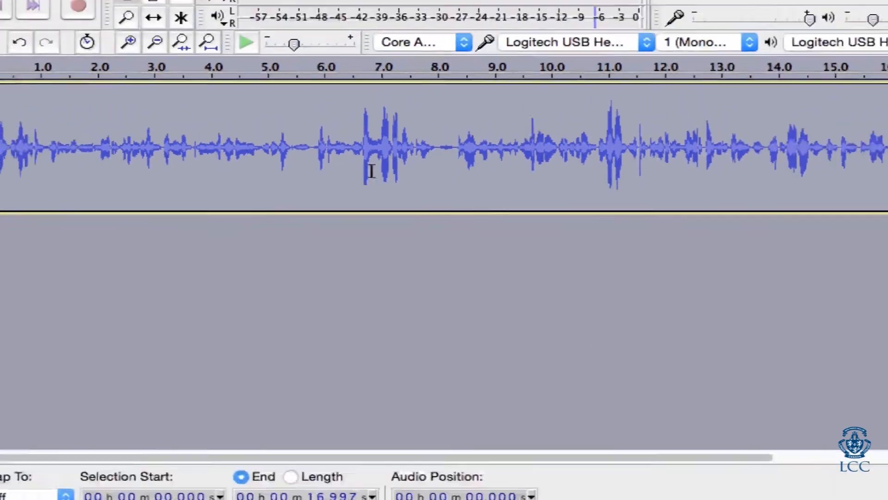
Step: Play the pitch-shifted narration from about 0.47 s, stop it, and place the cursor at about 5.08 s
left_click(118, 158)
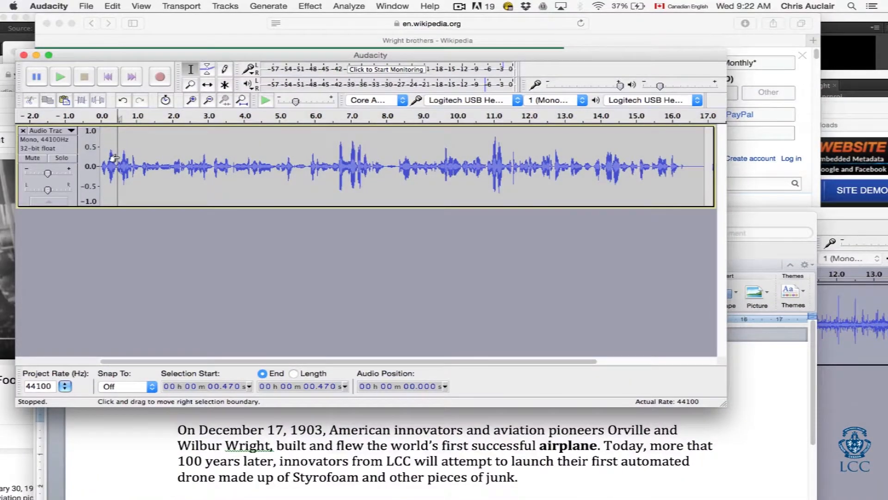
key("space")
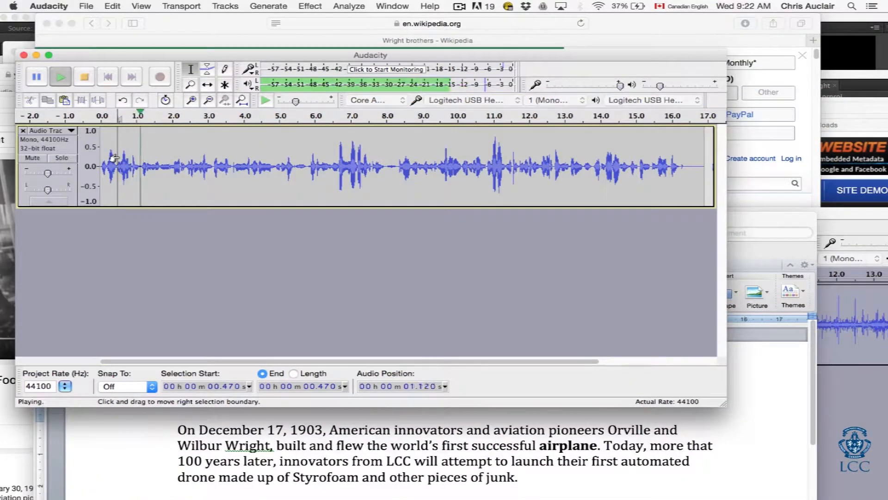
key("space")
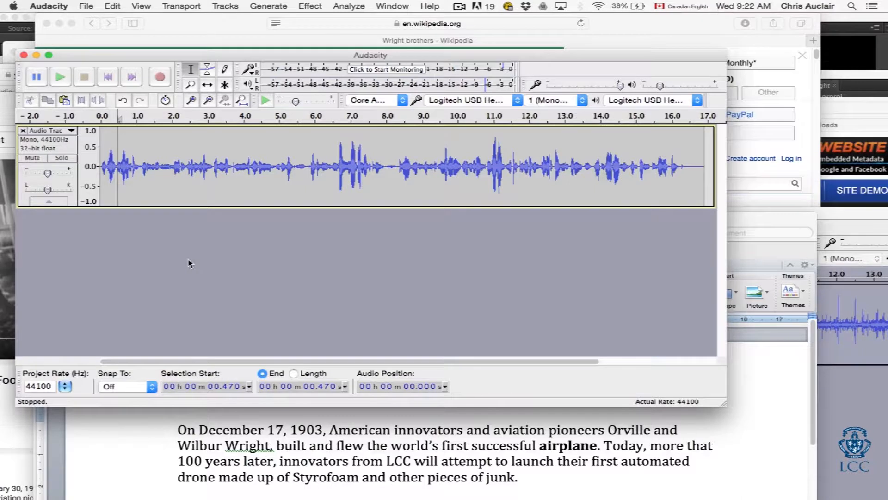
left_click(282, 179)
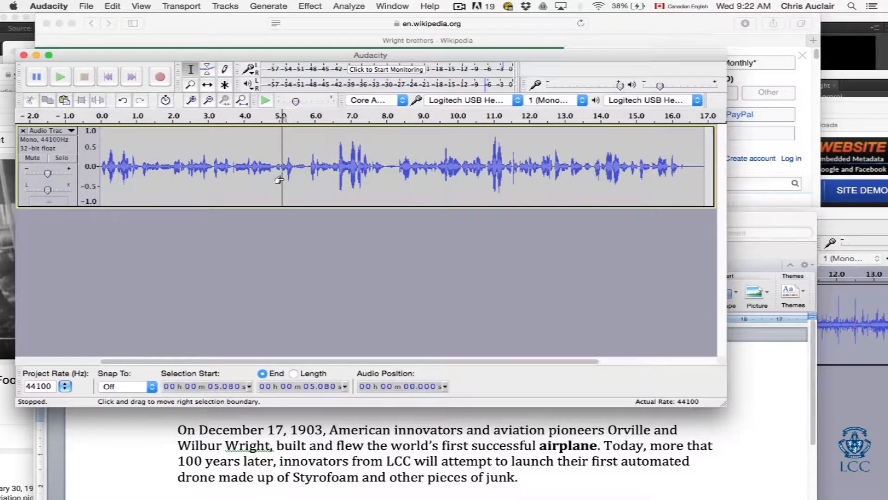
Step: Switch to the Sounddogs scratch noise results, preview the two Stereo Turntable vinyl sounds, and download the first one's MP3 with Download Linked File As
key("super+Tab")
key("super+Tab")
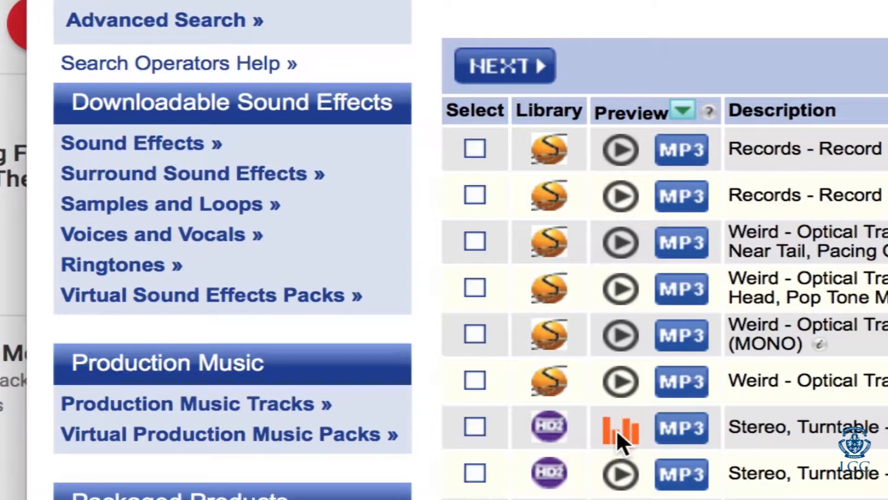
left_click(605, 467)
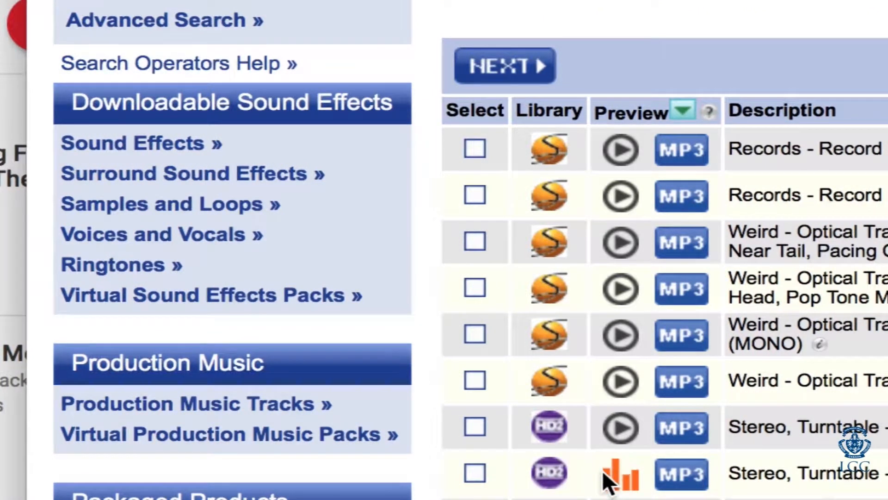
left_click(606, 434)
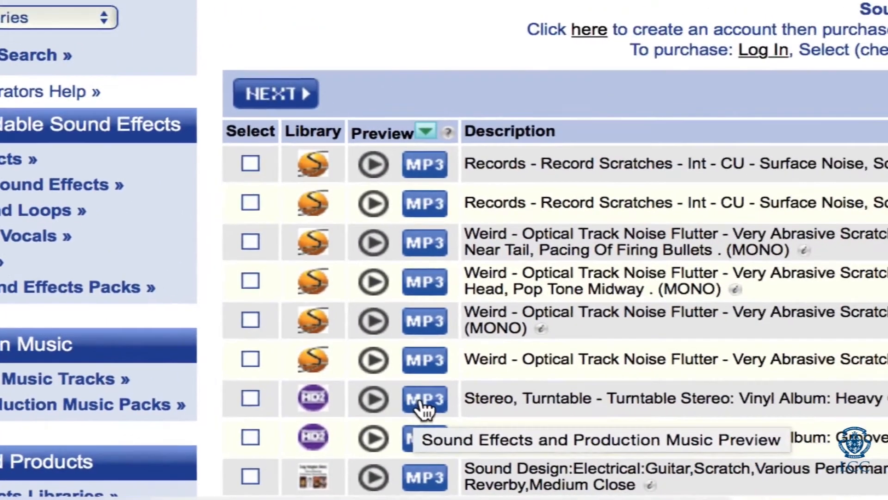
right_click(666, 431)
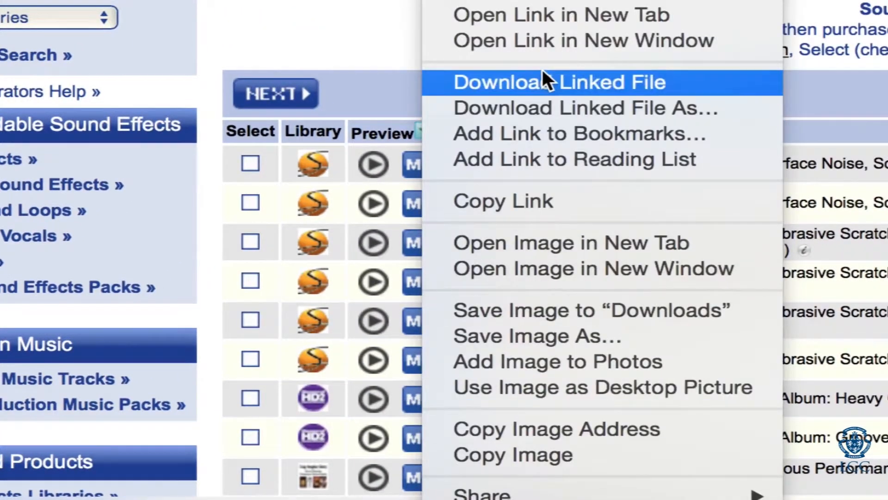
left_click(538, 108)
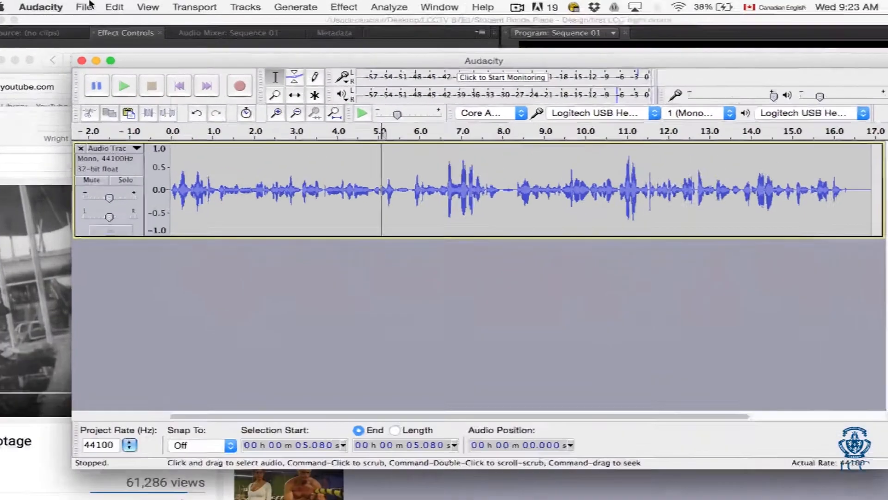
Step: Open noise.mp3 from the Sound f/x folder in Audacity, previewing the file first
left_click(81, 6)
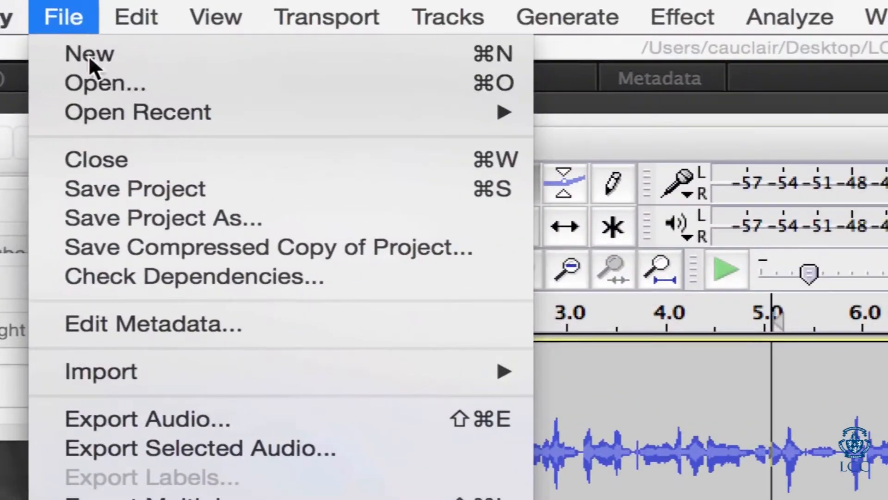
left_click(102, 87)
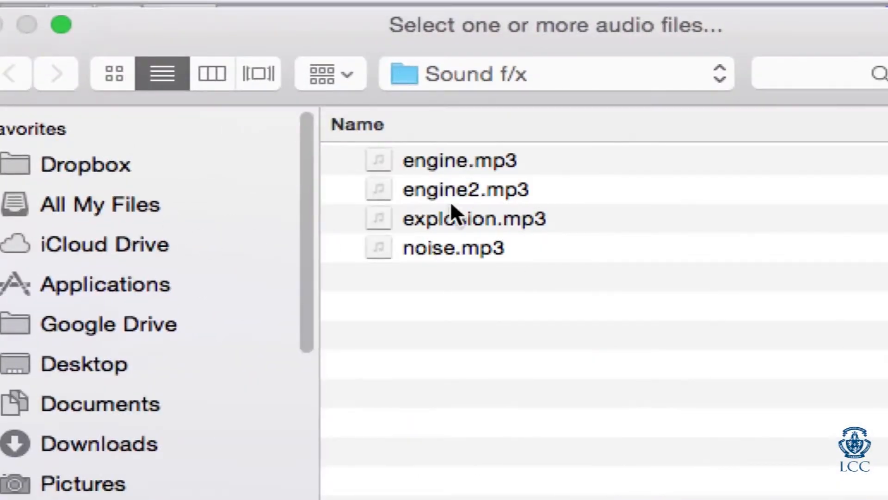
left_click(438, 259)
key("space")
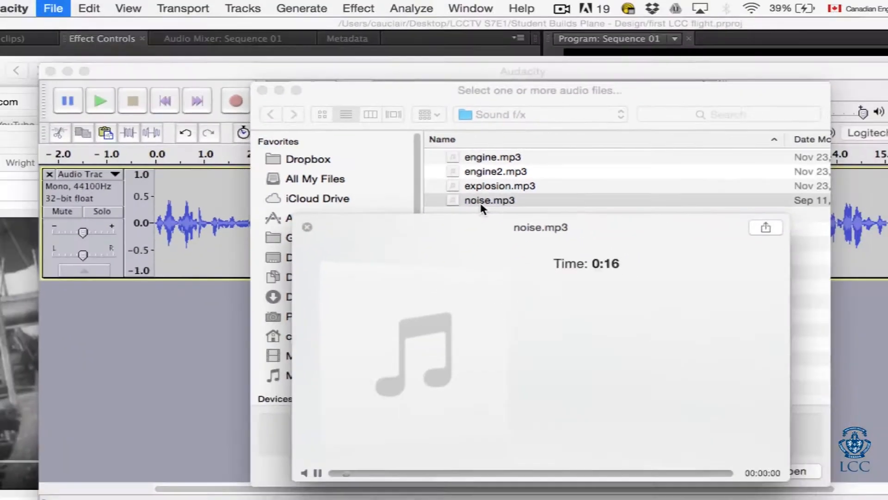
key("space")
double_click(480, 203)
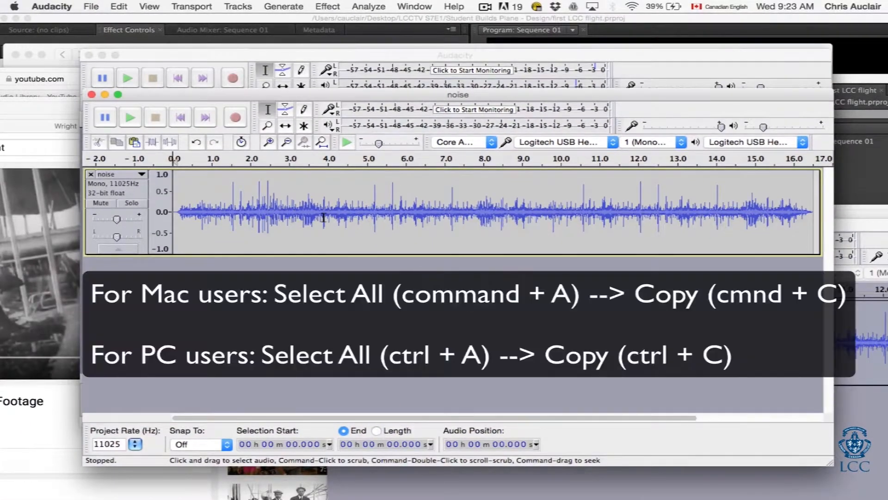
Step: Select the whole noise clip, copy it, and return to the narration project with the cursor at about 3.8 s
key("super+a")
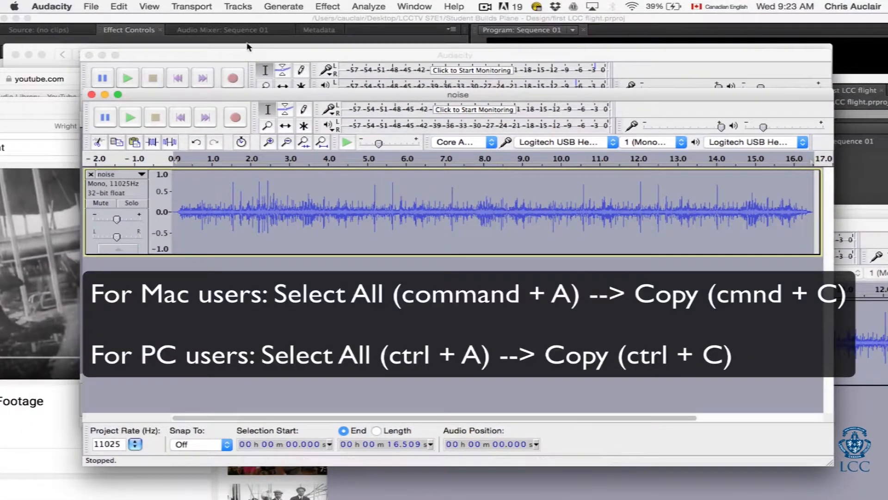
left_click(265, 57)
left_click(263, 161)
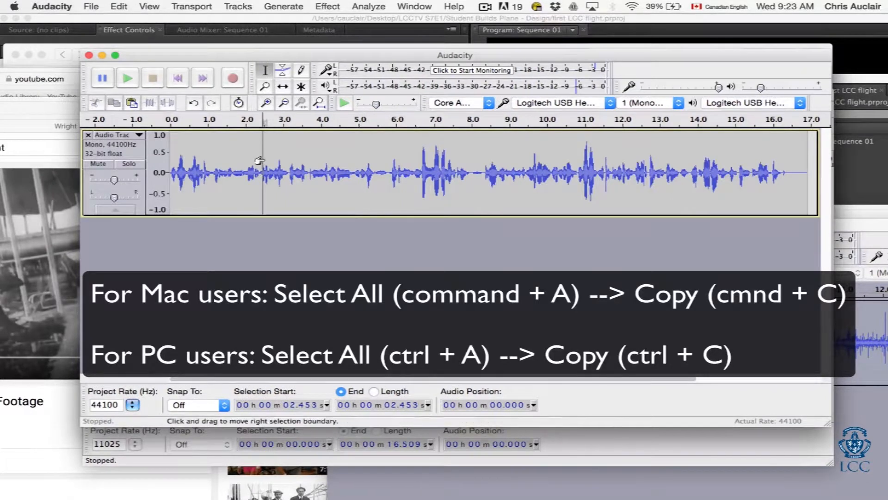
key("space")
key("space")
left_click(315, 168)
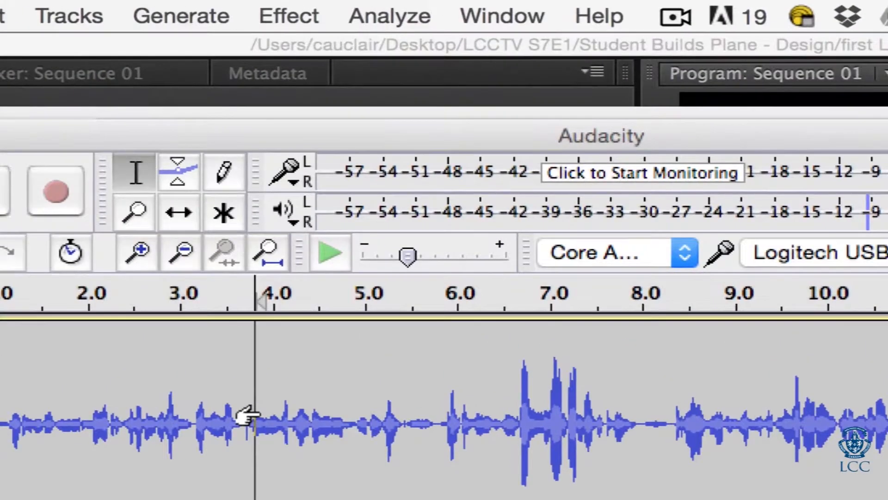
Step: Add a new mono audio track below the narration and paste the copied noise at its start
left_click(50, 16)
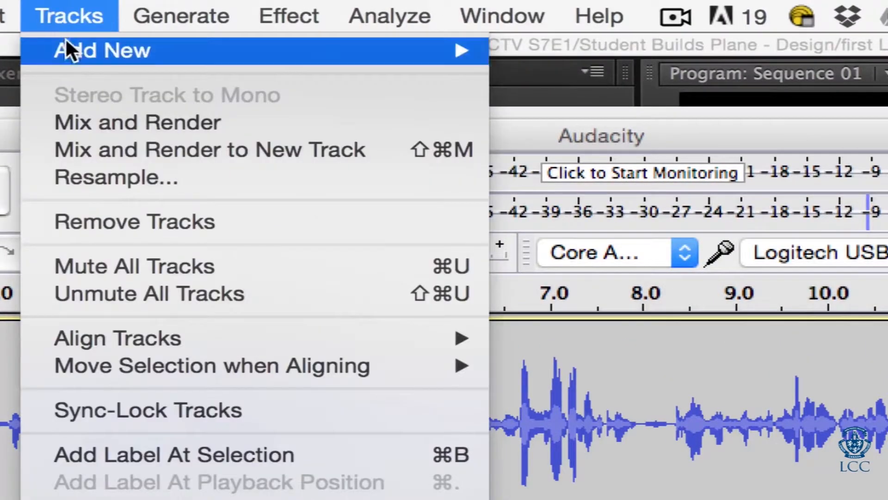
mouse_move(68, 46)
left_click(559, 56)
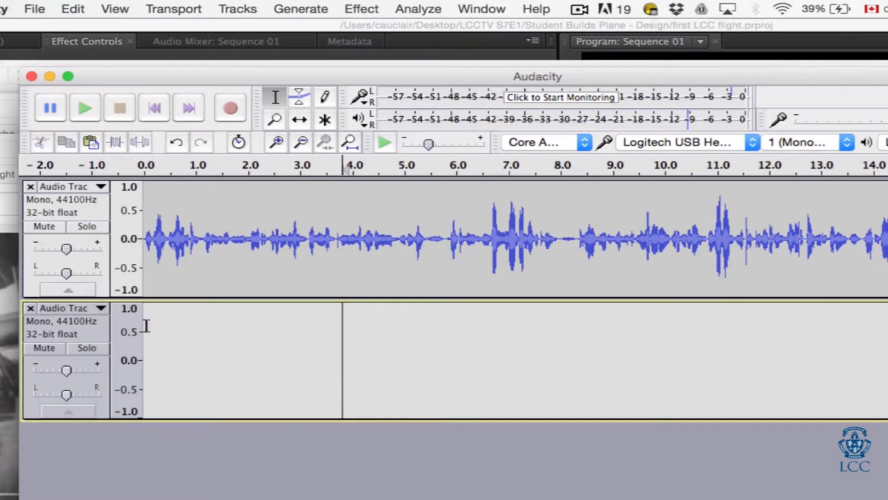
left_click(147, 325)
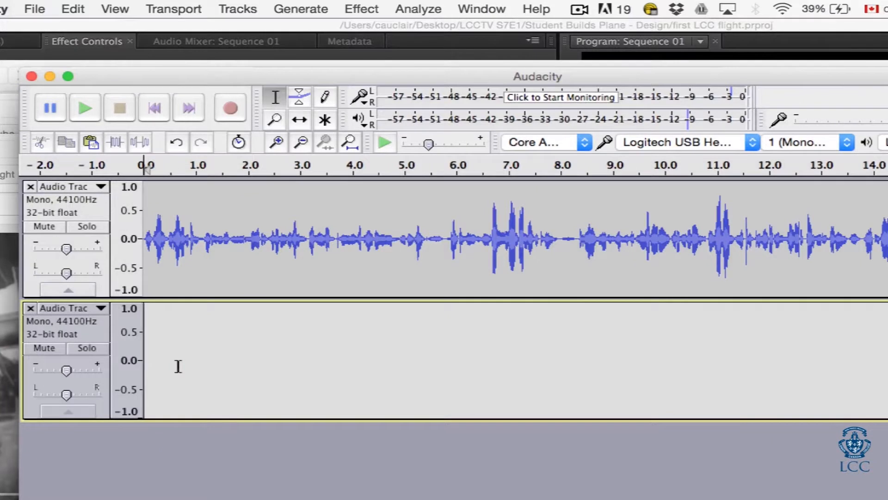
key("super+v")
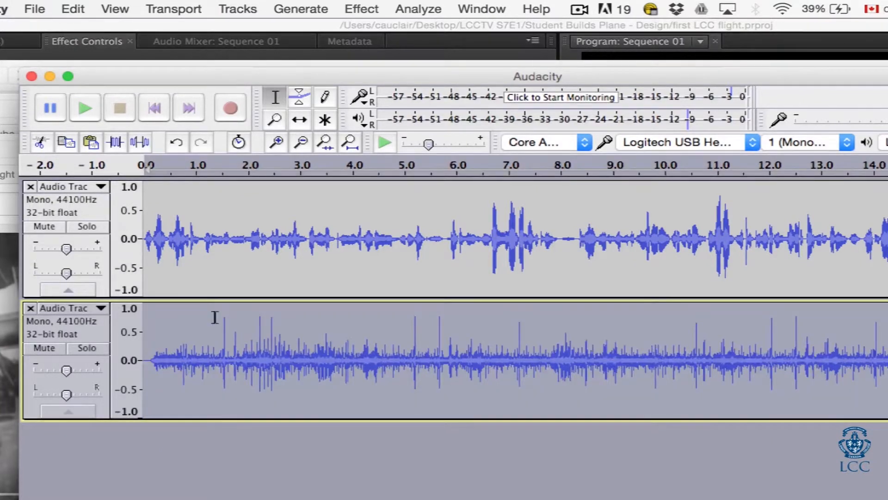
Step: Play the narration and noise tracks together from about 0.1 s and stop playback
left_click(162, 268)
left_click(148, 277)
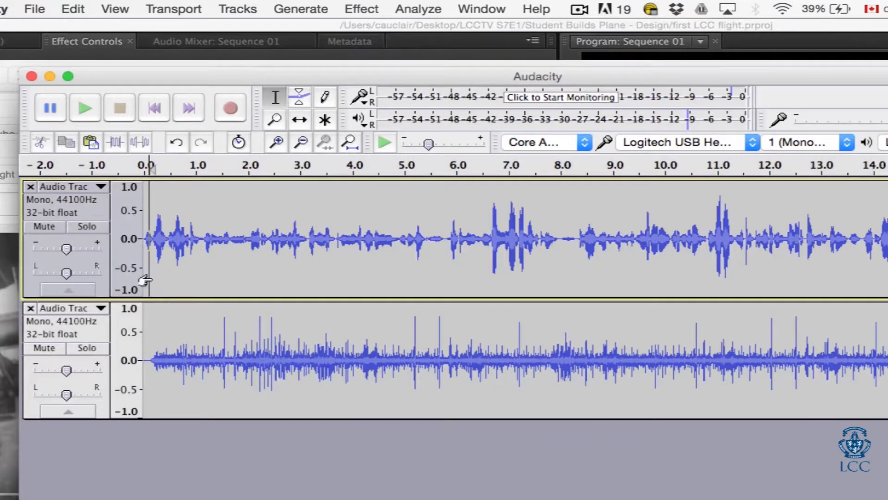
key("space")
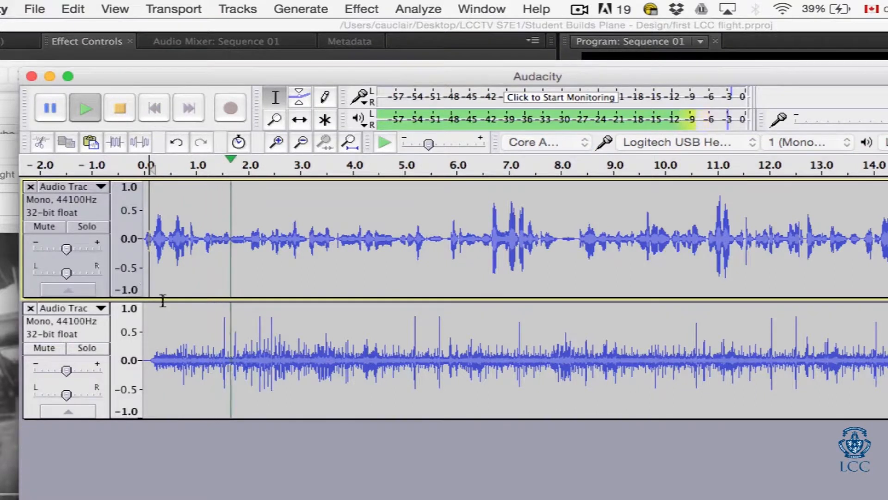
left_click(268, 352)
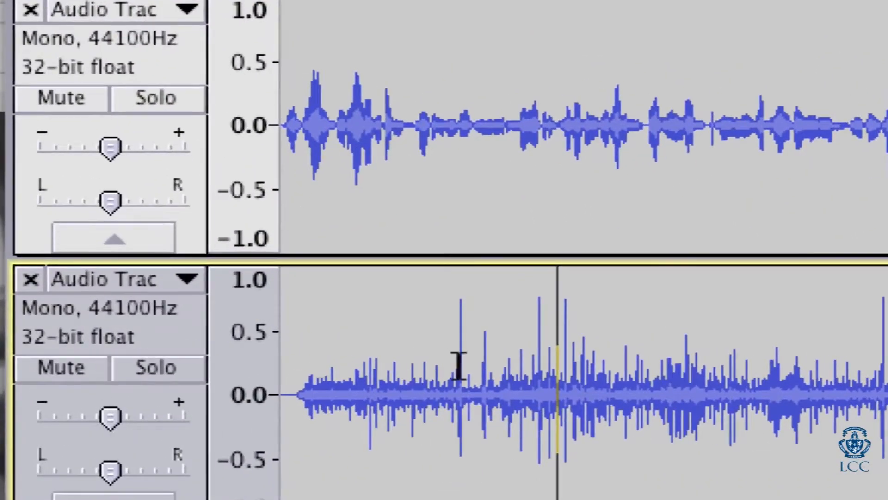
Step: Lower the gain of the noise track and play both tracks from 0.157 s
left_click(243, 349)
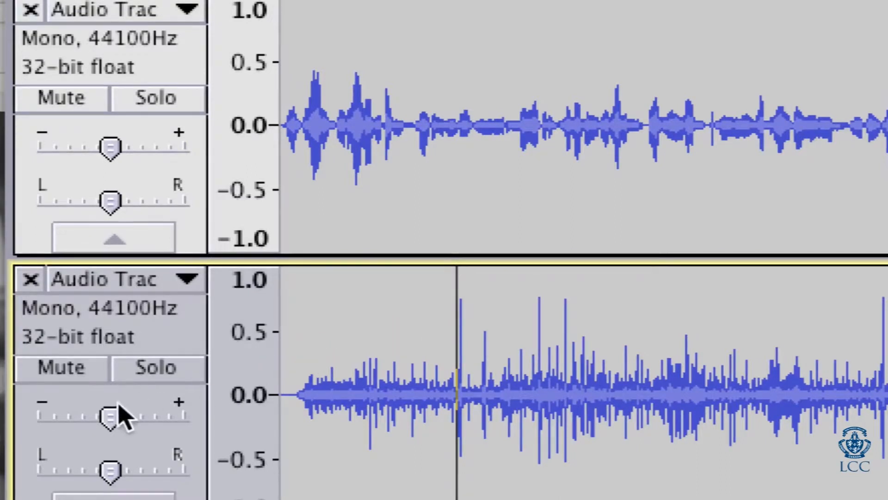
left_click_drag(110, 414, 28, 425)
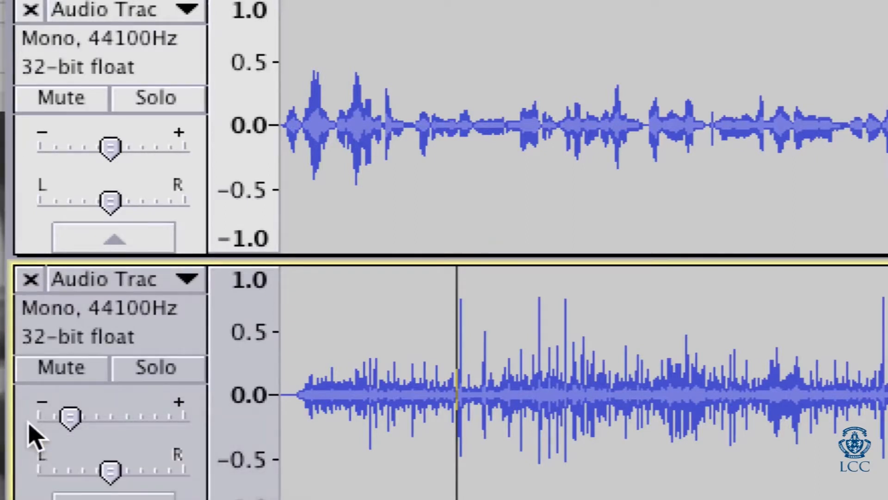
left_click(299, 338)
key("space")
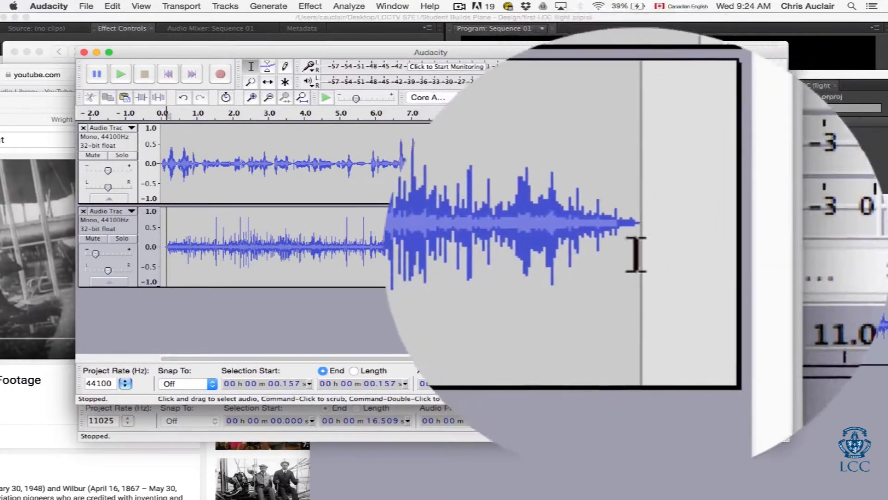
Step: Delete the silent end of the narration track from 16.388 s to 16.901 s and place the cursor at 15.675 s
left_click(747, 164)
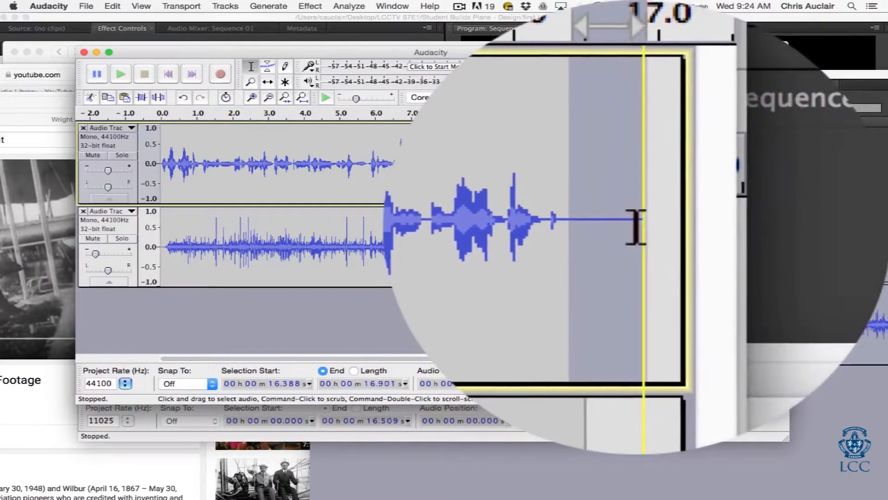
left_click(721, 184)
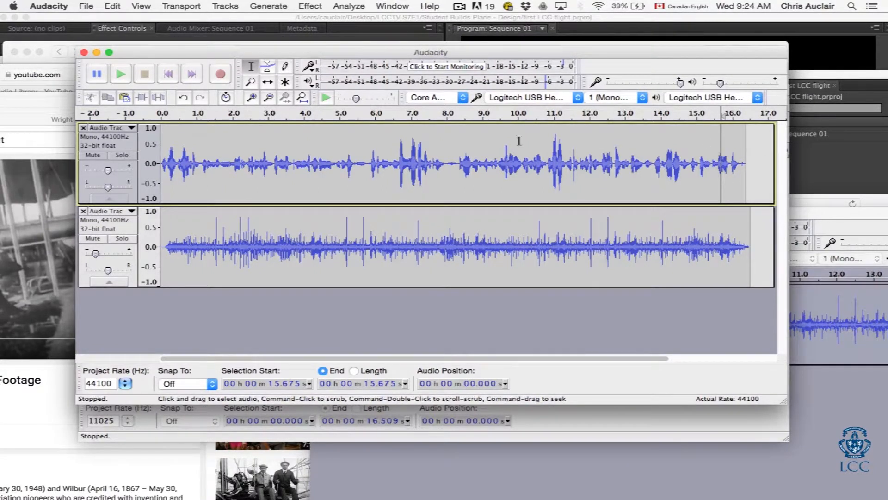
left_click(85, 5)
left_click(86, 4)
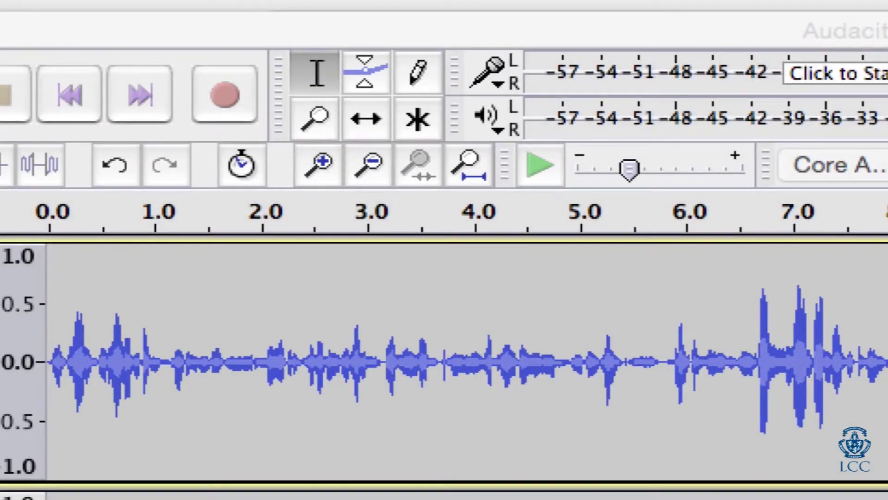
Step: Shape the noise track's volume with the Envelope tool: lower it at about 0.5 s, raise it at 3 s, and lower it again at 4.4 s
left_click(327, 20)
left_click(356, 71)
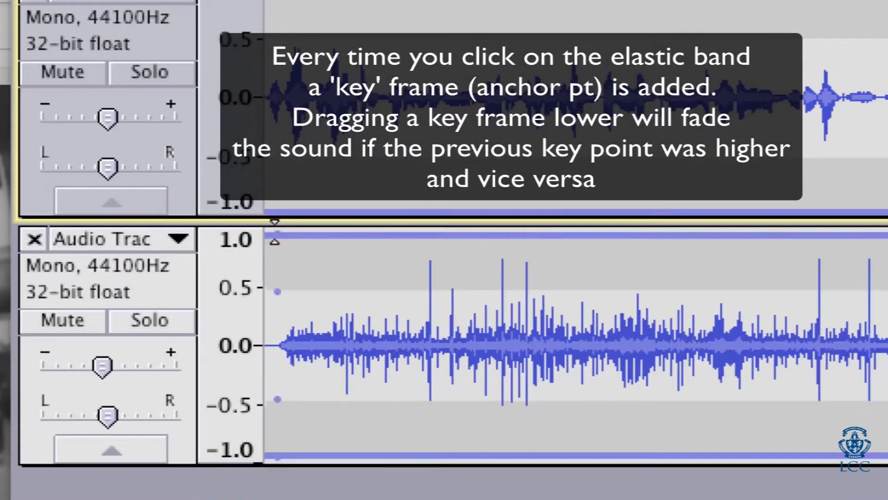
left_click_drag(275, 233, 314, 293)
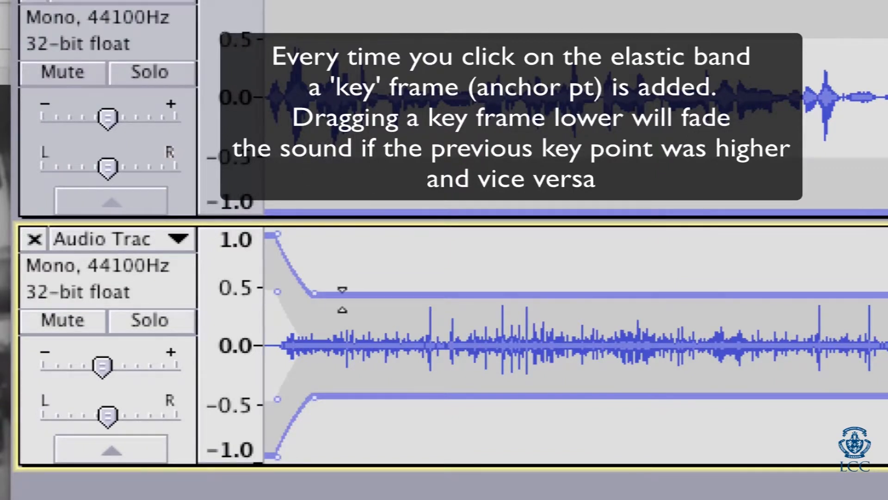
left_click(492, 294)
left_click_drag(581, 295, 582, 239)
left_click(649, 241)
left_click_drag(728, 241, 735, 308)
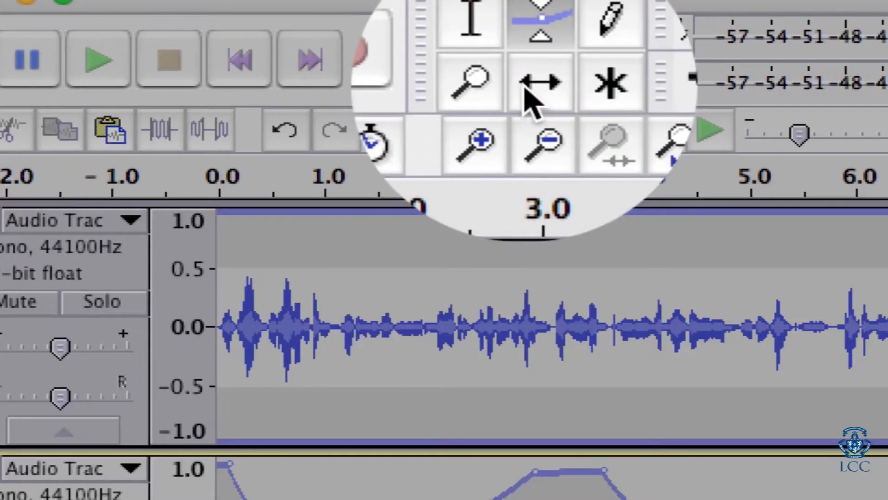
Step: Try shifting the noise clip to start at about 2.2 s with the Time Shift tool, and undo the shift and the envelope edits
left_click(530, 87)
left_click_drag(434, 323, 671, 337)
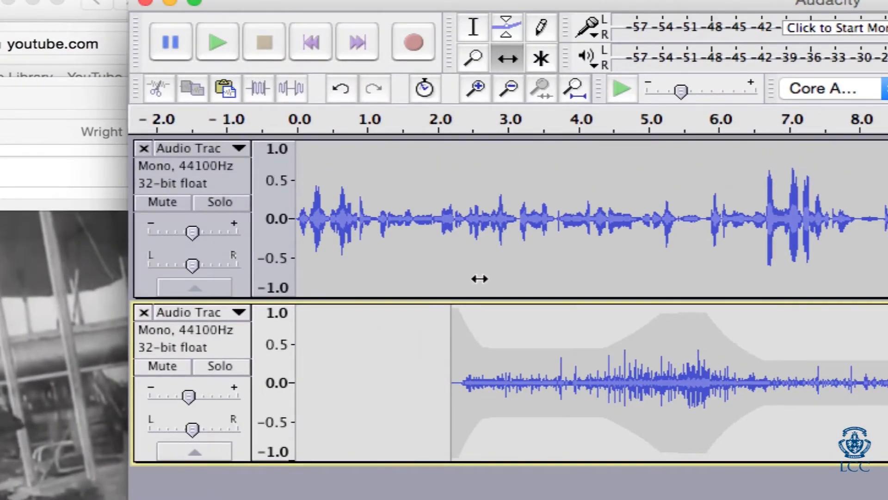
key("super+z")
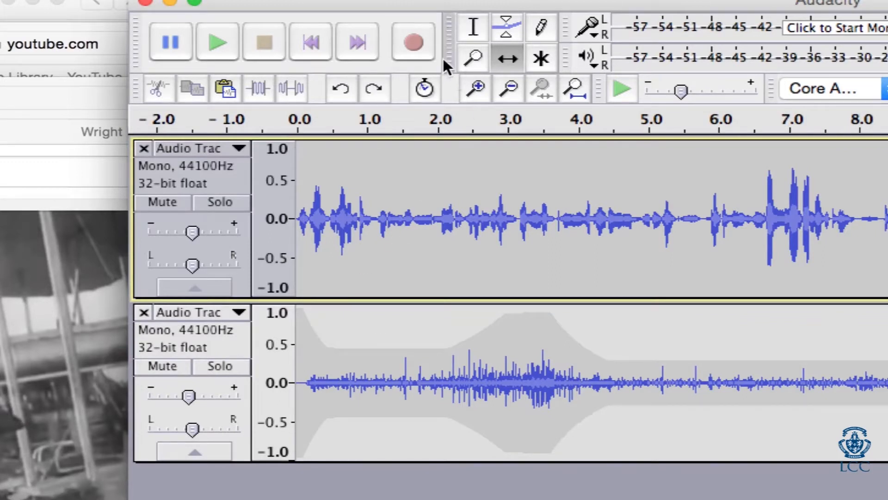
key("super+z")
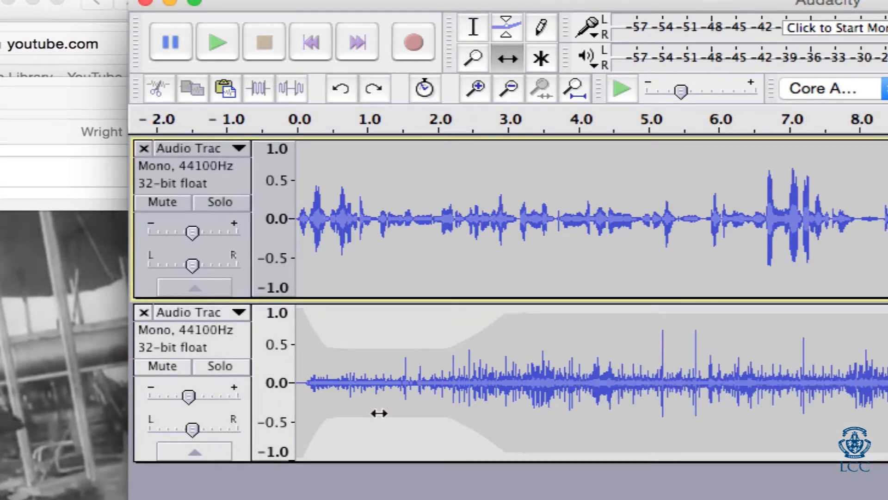
key("super+z")
key("super+z")
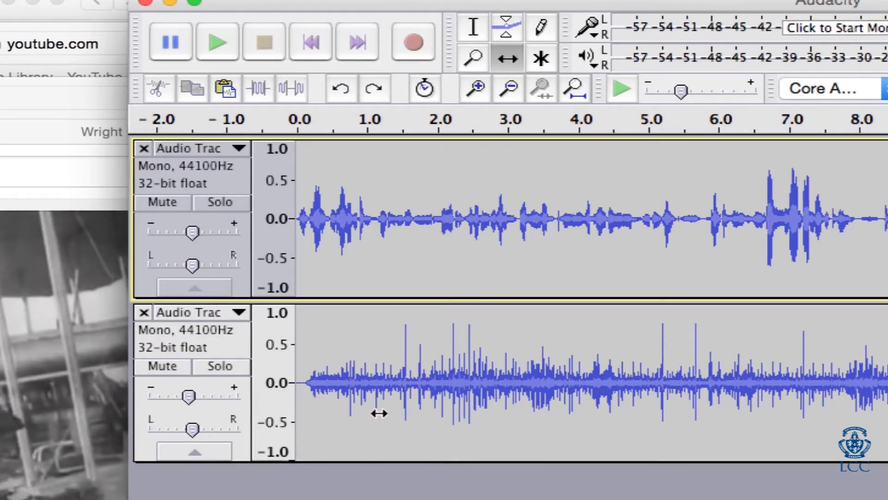
Step: Reduce the noise track's gain and play both tracks from 0.087 s with the Selection tool to check the balance
left_click_drag(185, 393, 146, 394)
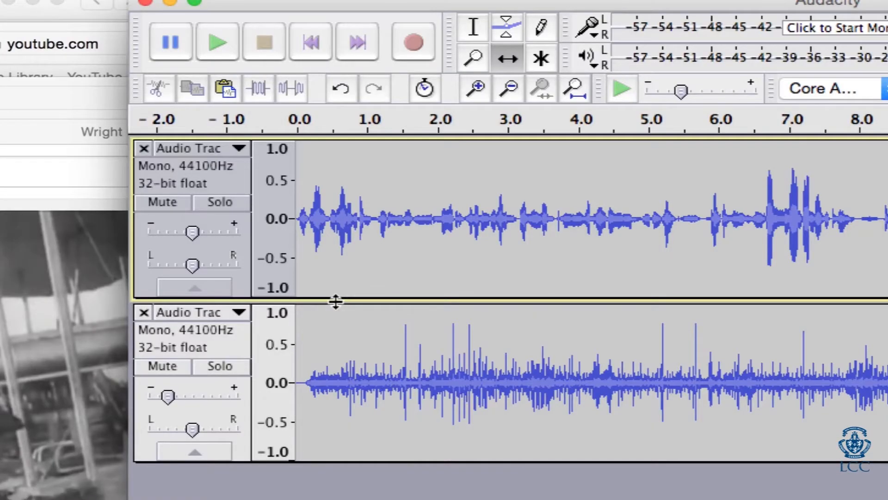
left_click(466, 20)
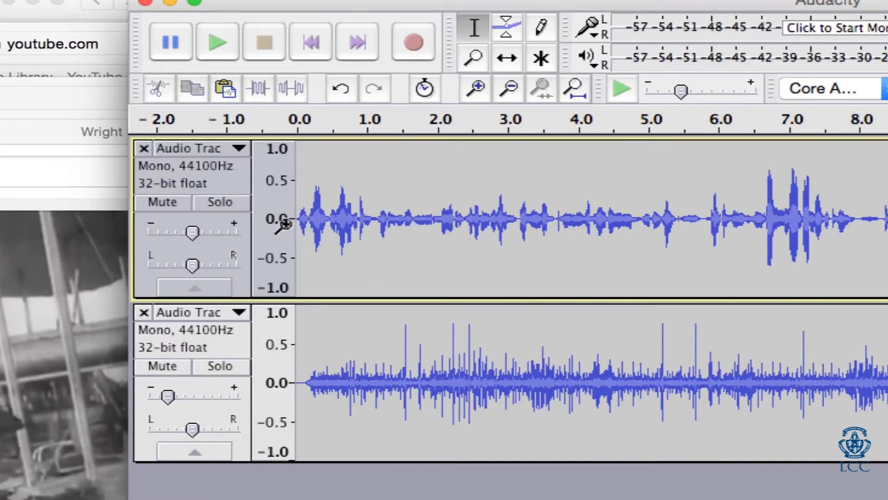
left_click(303, 230)
key("space")
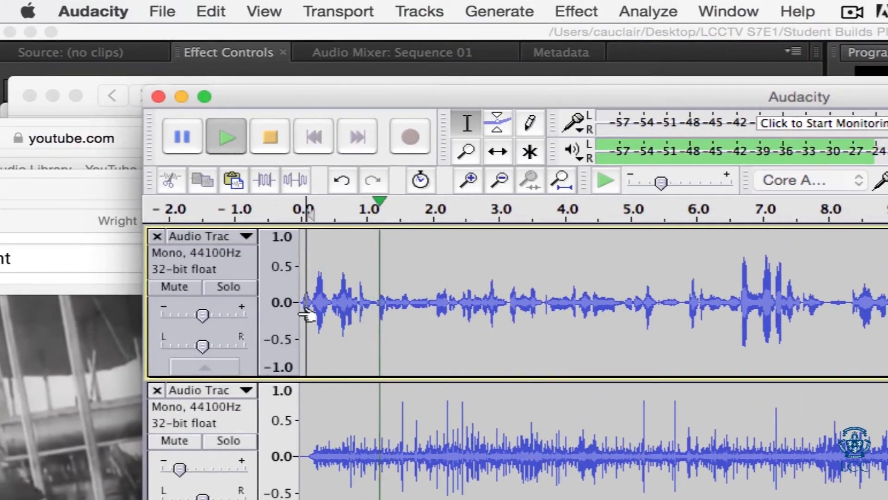
key("space")
Step: Start an MP3 audio export and open the Audio Narrative folder inside LCCTV S7E1 > Student Builds Plane - Design on the Desktop
left_click(160, 11)
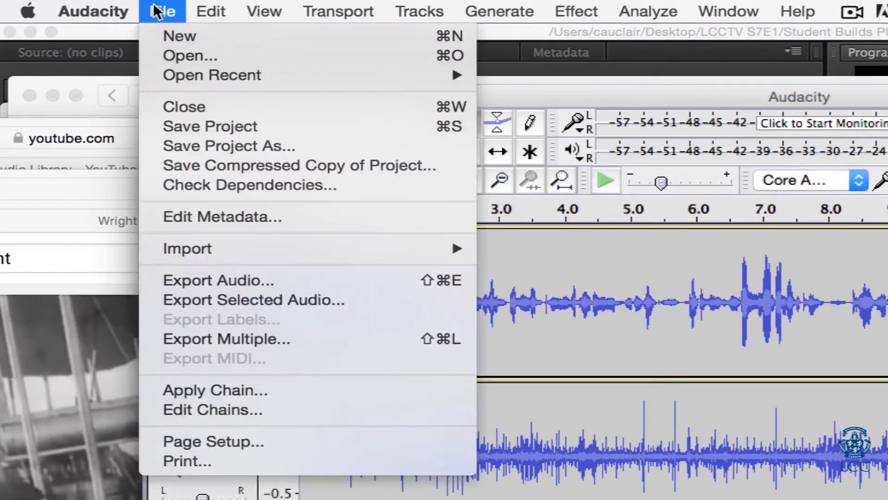
left_click(185, 279)
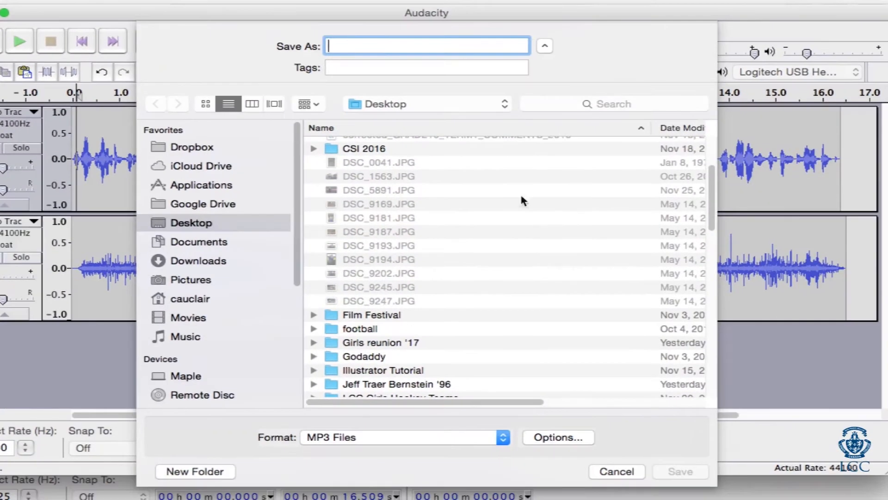
scroll(335, 288, "down", 5)
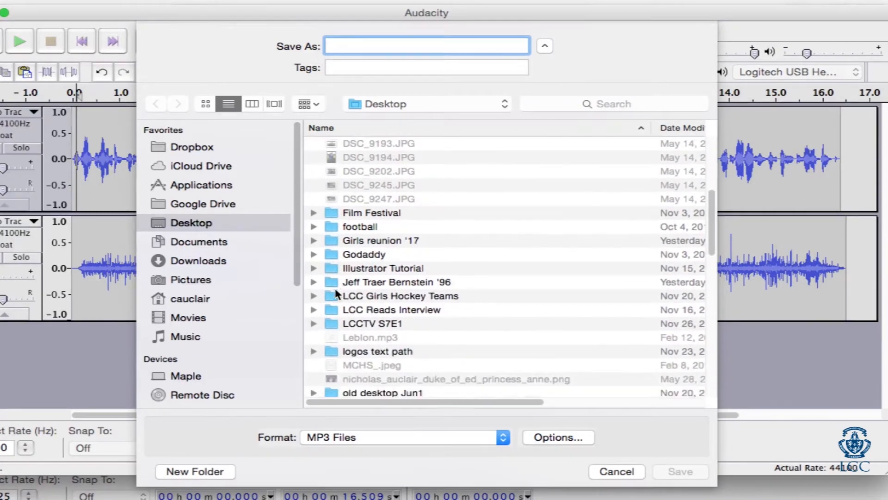
left_click(347, 324)
double_click(347, 323)
double_click(362, 327)
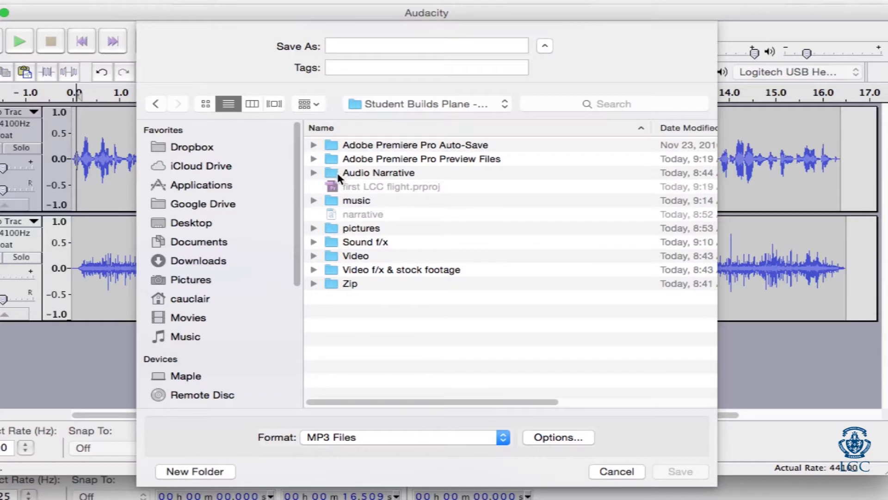
double_click(352, 172)
Step: Export the mix as "plane narrative", accepting the mono mixdown and leaving the metadata empty
left_click(361, 45)
type("p")
key("BackSpace")
type("pla")
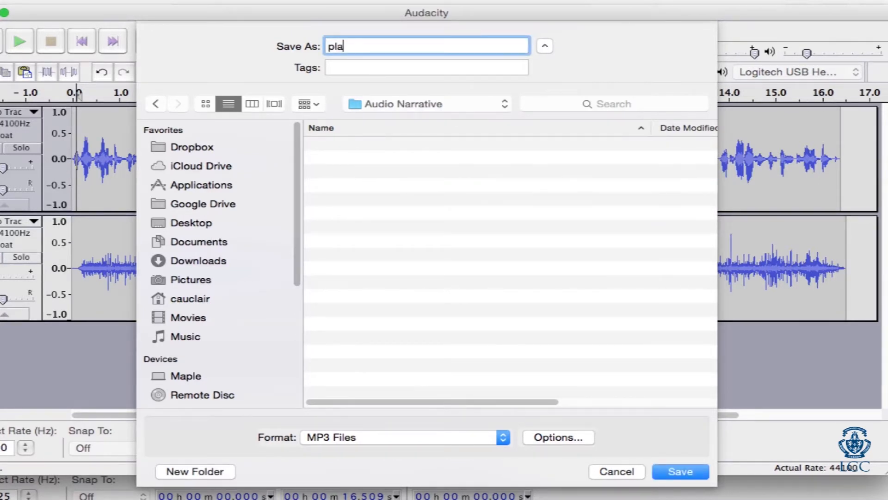
type("ne narrative")
key("Return")
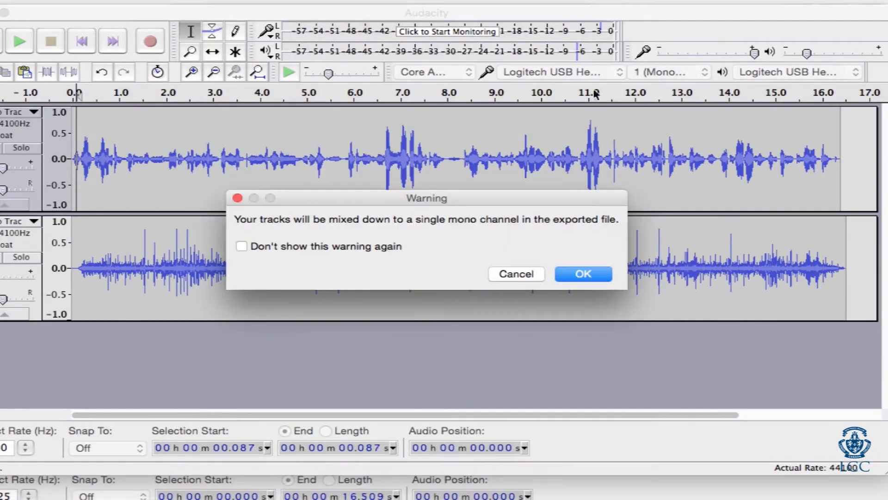
left_click(580, 276)
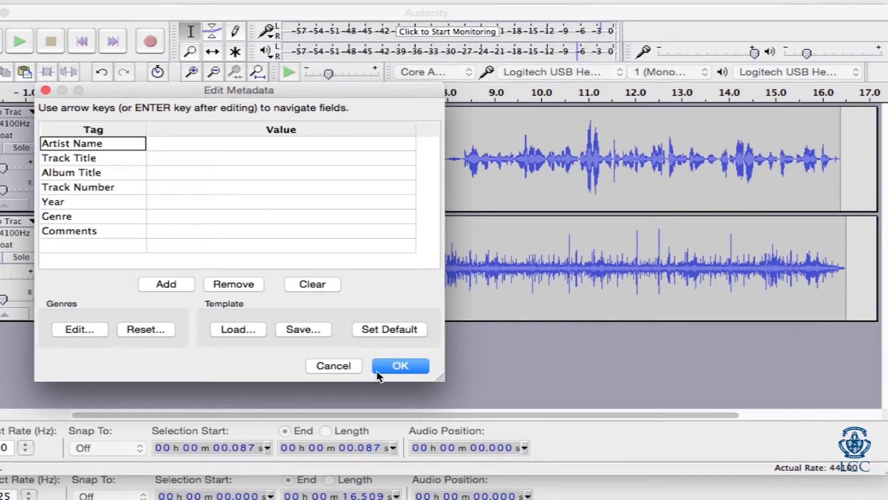
left_click(384, 369)
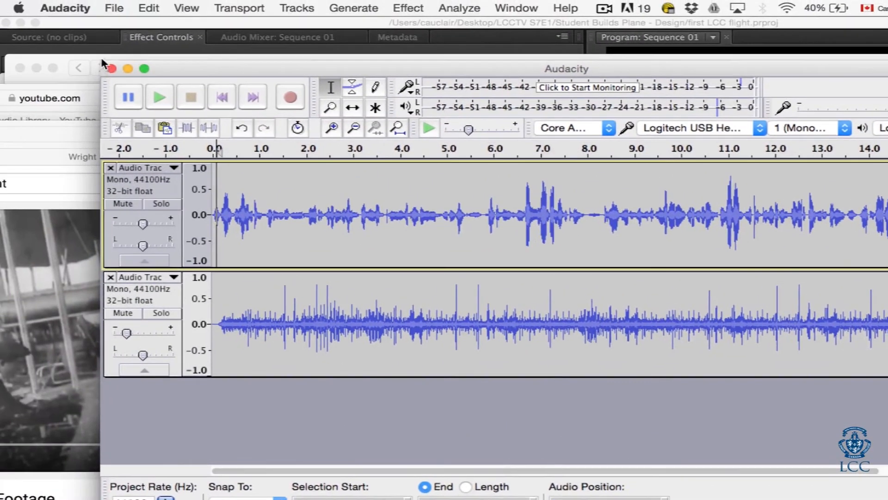
Step: Close the narration project window
left_click(111, 68)
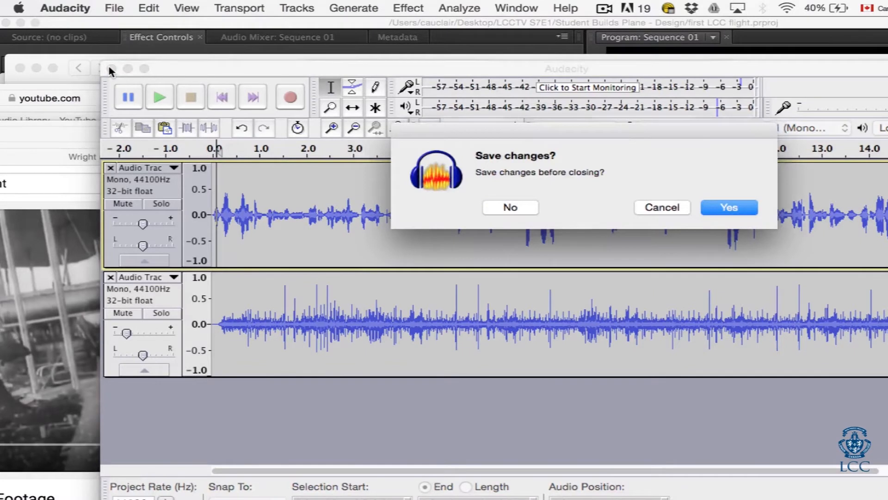